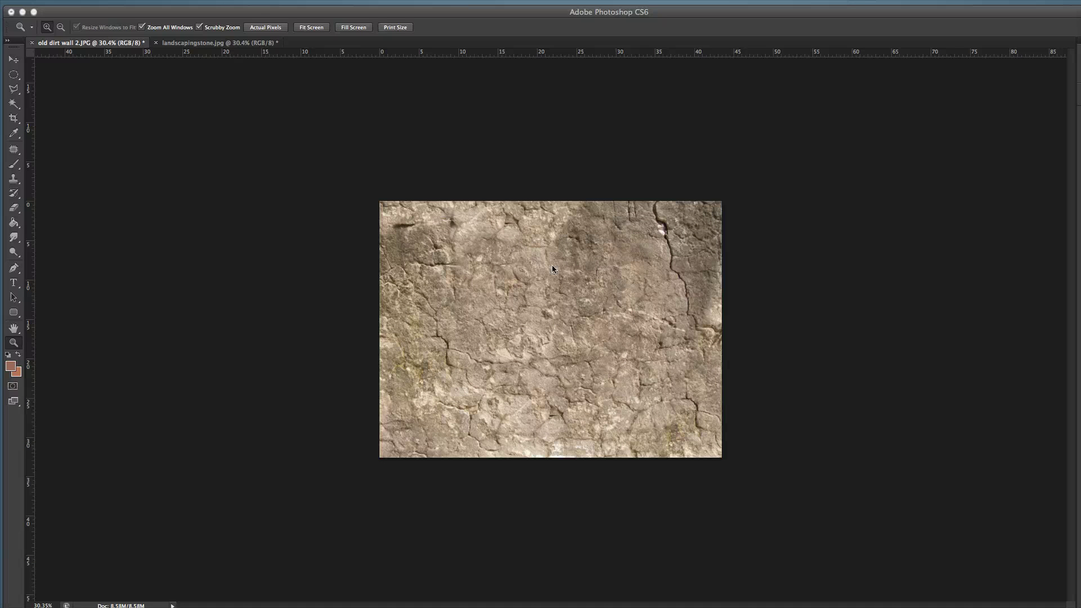
- Duplicate the dirt wall's Background layer into a Background copy layer
{"action": "key", "text": "F7"}
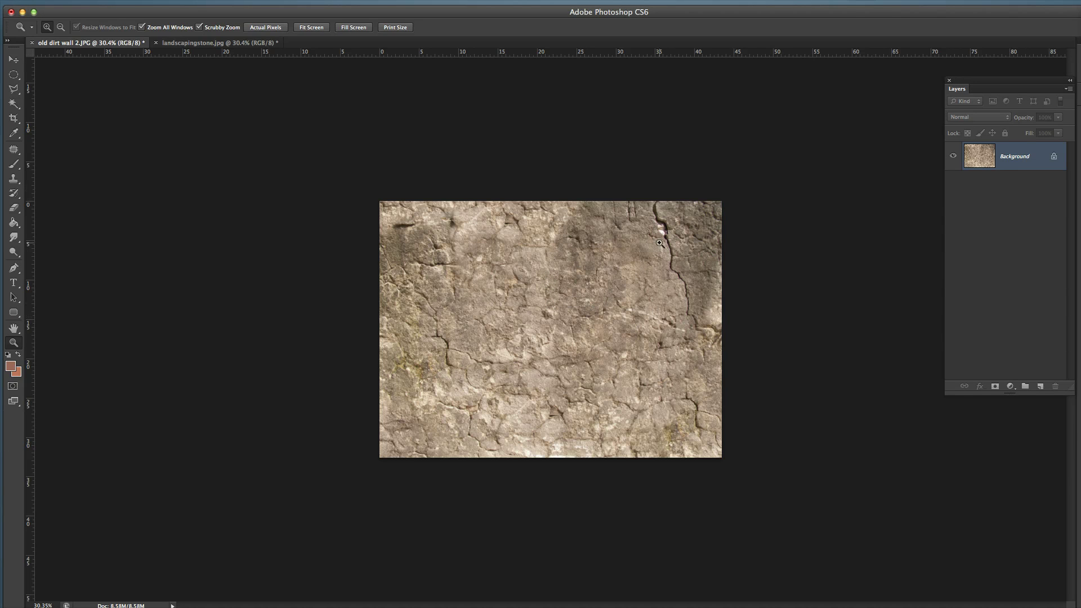
{"action": "right_click", "coordinate": [1002, 162]}
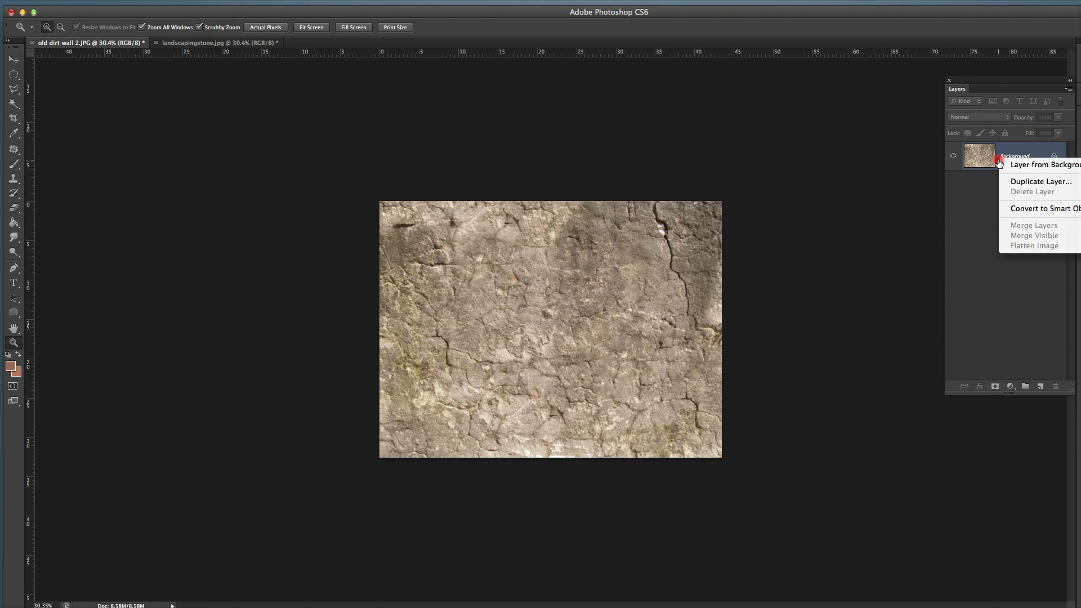
{"action": "left_click", "coordinate": [1018, 181]}
{"action": "key", "text": "Return"}
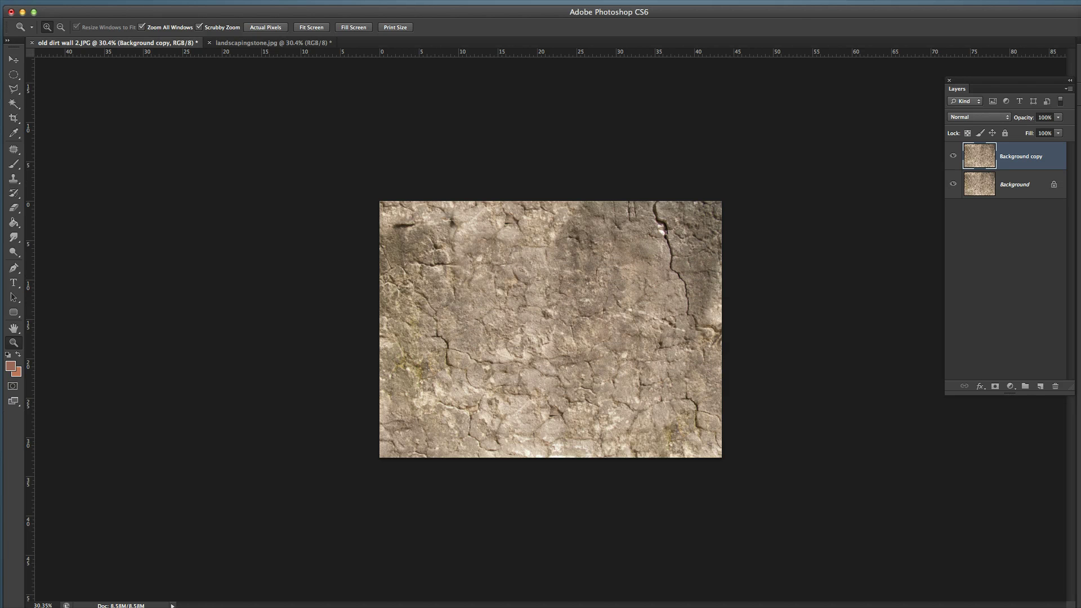
- Preview a wrap-around Offset on the copy layer, about -1045 horizontal and -659 vertical
{"action": "left_click", "coordinate": [182, 0]}
{"action": "mouse_move", "coordinate": [181, 168]}
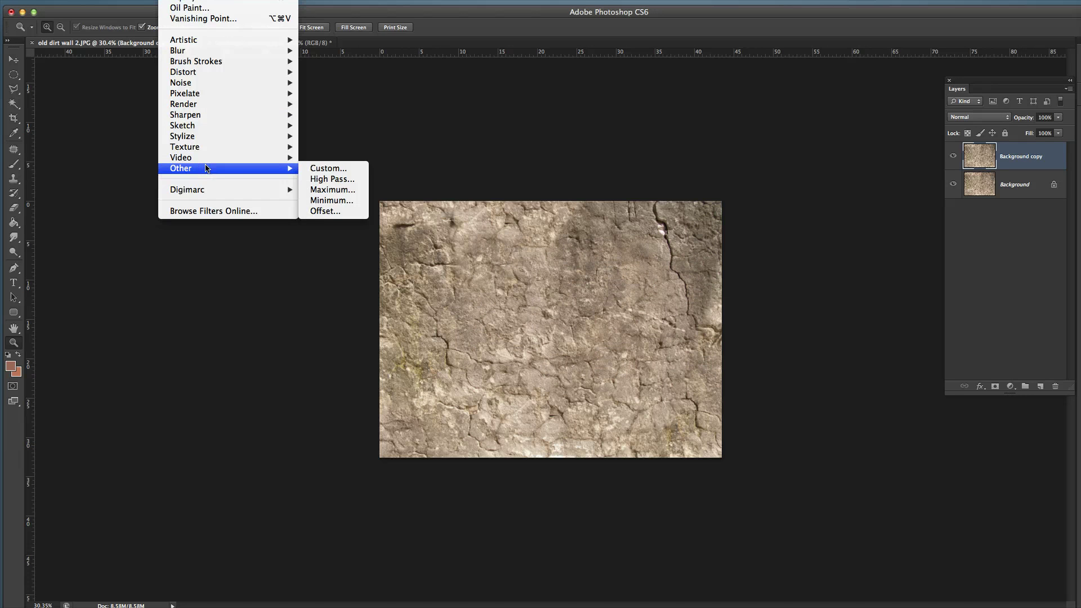
{"action": "left_click", "coordinate": [330, 210]}
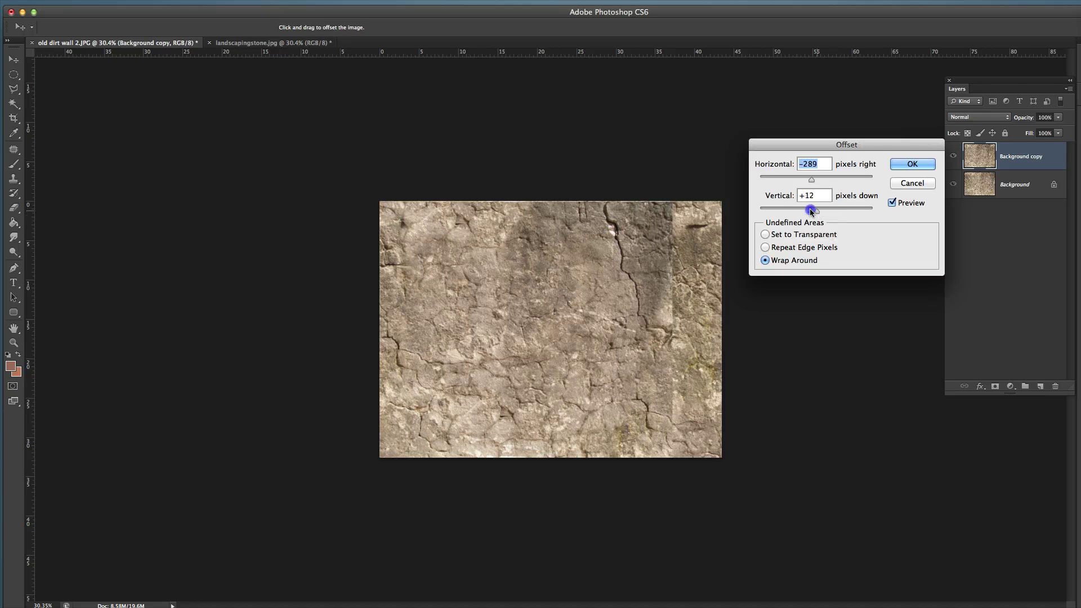
{"action": "mouse_move", "coordinate": [813, 210]}
{"action": "left_mouse_down"}
{"action": "mouse_move", "coordinate": [803, 212]}
{"action": "mouse_move", "coordinate": [798, 180]}
{"action": "left_mouse_up"}
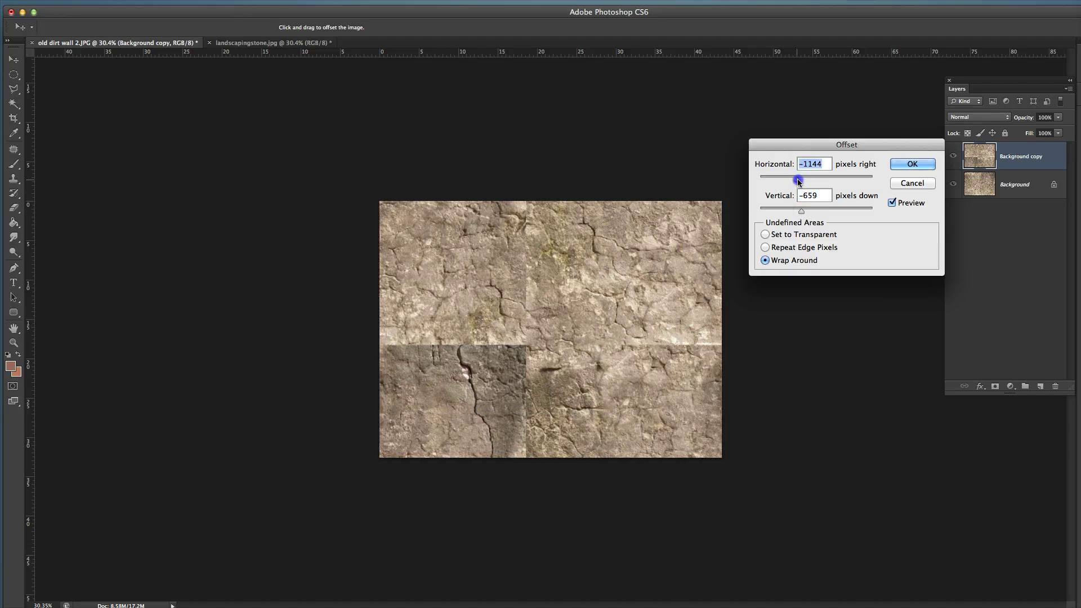
- Apply the wrap-around Offset filter to the Background copy layer
{"action": "left_click", "coordinate": [910, 166]}
{"action": "key", "text": "z"}
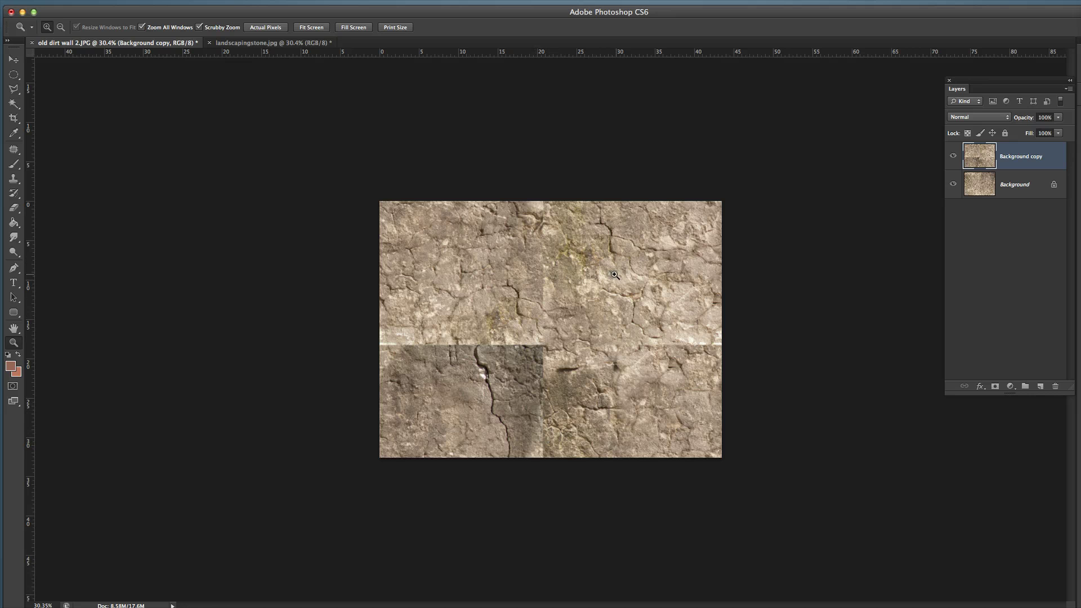
- Soften the vertical and left horizontal seams with a low-hardness eraser at 20% opacity
{"action": "key", "text": "e"}
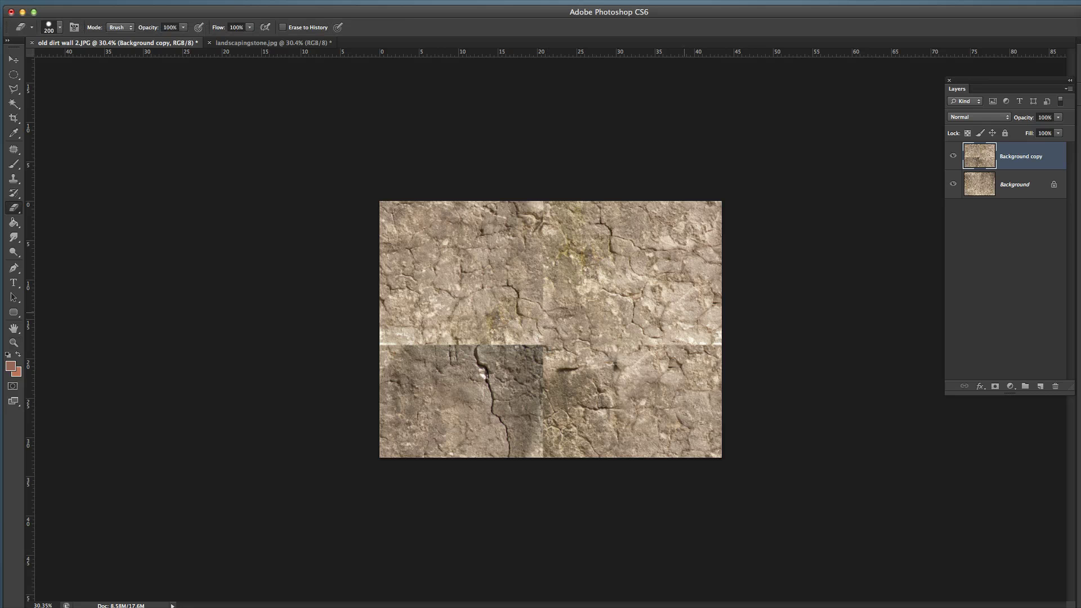
{"action": "mouse_move", "coordinate": [533, 347]}
{"action": "left_mouse_down"}
{"action": "mouse_move", "coordinate": [564, 333]}
{"action": "mouse_move", "coordinate": [546, 330]}
{"action": "left_mouse_up"}
{"action": "right_click", "coordinate": [526, 335]}
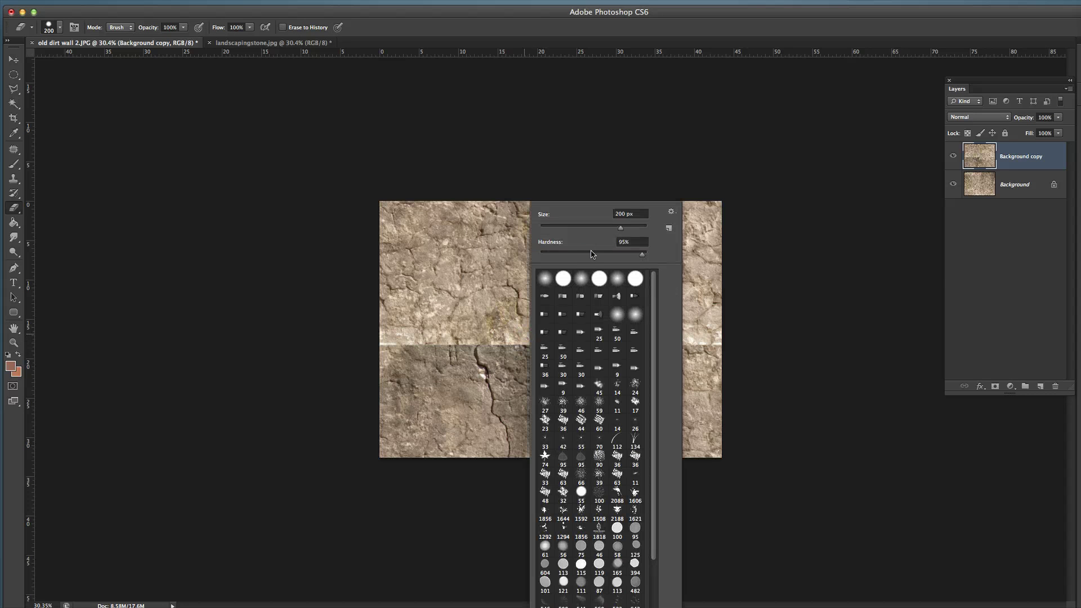
{"action": "left_click_drag", "start_coordinate": [591, 253], "coordinate": [526, 259]}
{"action": "left_click", "coordinate": [524, 259]}
{"action": "mouse_move", "coordinate": [577, 345]}
{"action": "left_mouse_down"}
{"action": "mouse_move", "coordinate": [538, 336]}
{"action": "mouse_move", "coordinate": [546, 222]}
{"action": "mouse_move", "coordinate": [541, 439]}
{"action": "mouse_move", "coordinate": [541, 346]}
{"action": "mouse_move", "coordinate": [434, 351]}
{"action": "mouse_move", "coordinate": [533, 338]}
{"action": "mouse_move", "coordinate": [541, 345]}
{"action": "mouse_move", "coordinate": [417, 346]}
{"action": "mouse_move", "coordinate": [524, 352]}
{"action": "mouse_move", "coordinate": [548, 377]}
{"action": "mouse_move", "coordinate": [540, 391]}
{"action": "mouse_move", "coordinate": [614, 347]}
{"action": "mouse_move", "coordinate": [704, 345]}
{"action": "mouse_move", "coordinate": [575, 289]}
{"action": "left_mouse_up"}
- Erase the upper, lower and left seams at 60% eraser opacity, varying brush size
{"action": "key", "text": "6"}
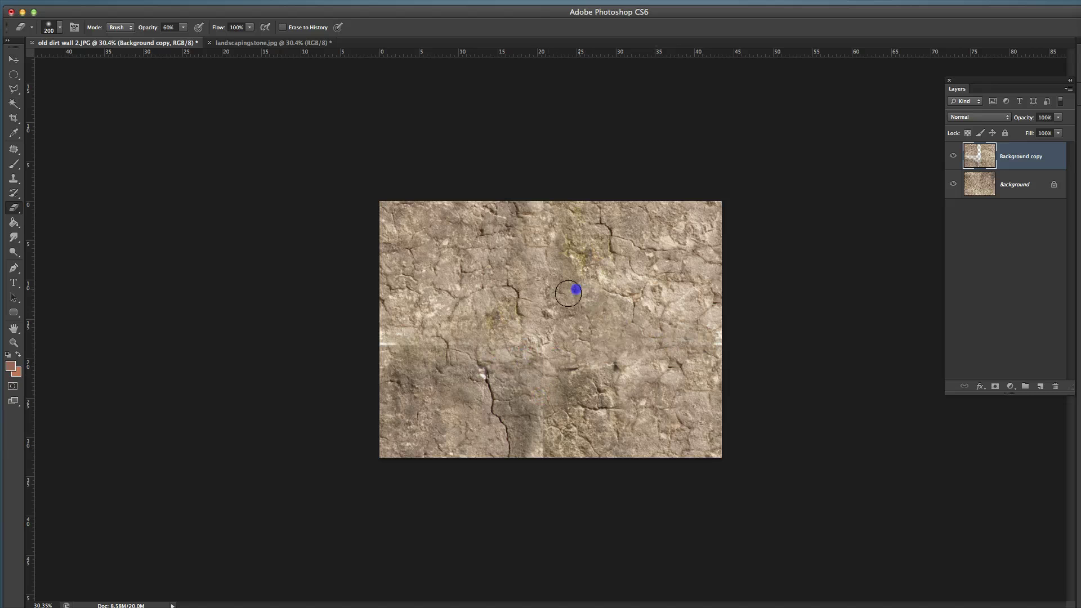
{"action": "key", "text": "bracketright"}
{"action": "key", "text": "bracketright"}
{"action": "key", "text": "bracketright"}
{"action": "key", "text": "bracketright"}
{"action": "mouse_move", "coordinate": [647, 355]}
{"action": "left_mouse_down"}
{"action": "mouse_move", "coordinate": [617, 301]}
{"action": "mouse_move", "coordinate": [487, 275]}
{"action": "mouse_move", "coordinate": [565, 329]}
{"action": "mouse_move", "coordinate": [550, 315]}
{"action": "mouse_move", "coordinate": [509, 357]}
{"action": "mouse_move", "coordinate": [468, 345]}
{"action": "mouse_move", "coordinate": [456, 361]}
{"action": "mouse_move", "coordinate": [505, 362]}
{"action": "left_mouse_up"}
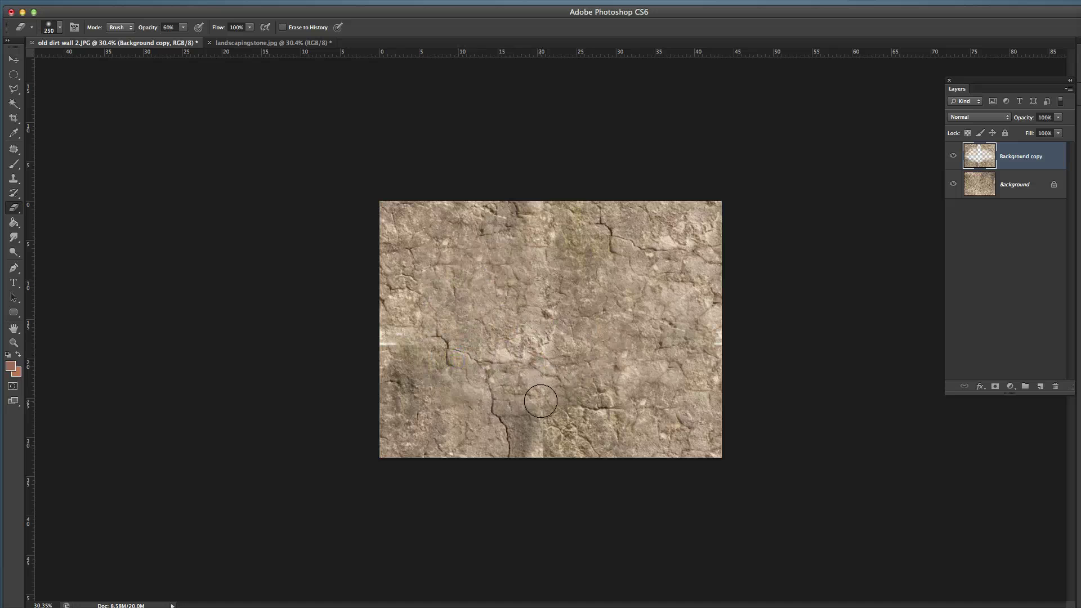
{"action": "key", "text": "bracketleft"}
{"action": "key", "text": "bracketleft"}
{"action": "key", "text": "bracketleft"}
{"action": "mouse_move", "coordinate": [543, 406]}
{"action": "left_mouse_down"}
{"action": "mouse_move", "coordinate": [539, 441]}
{"action": "mouse_move", "coordinate": [437, 324]}
{"action": "mouse_move", "coordinate": [411, 348]}
{"action": "mouse_move", "coordinate": [441, 327]}
{"action": "left_mouse_up"}
{"action": "key", "text": "bracketright"}
{"action": "key", "text": "bracketright"}
{"action": "key", "text": "bracketright"}
{"action": "key", "text": "bracketleft"}
{"action": "key", "text": "bracketleft"}
{"action": "key", "text": "bracketleft"}
{"action": "key", "text": "bracketright"}
{"action": "key", "text": "bracketright"}
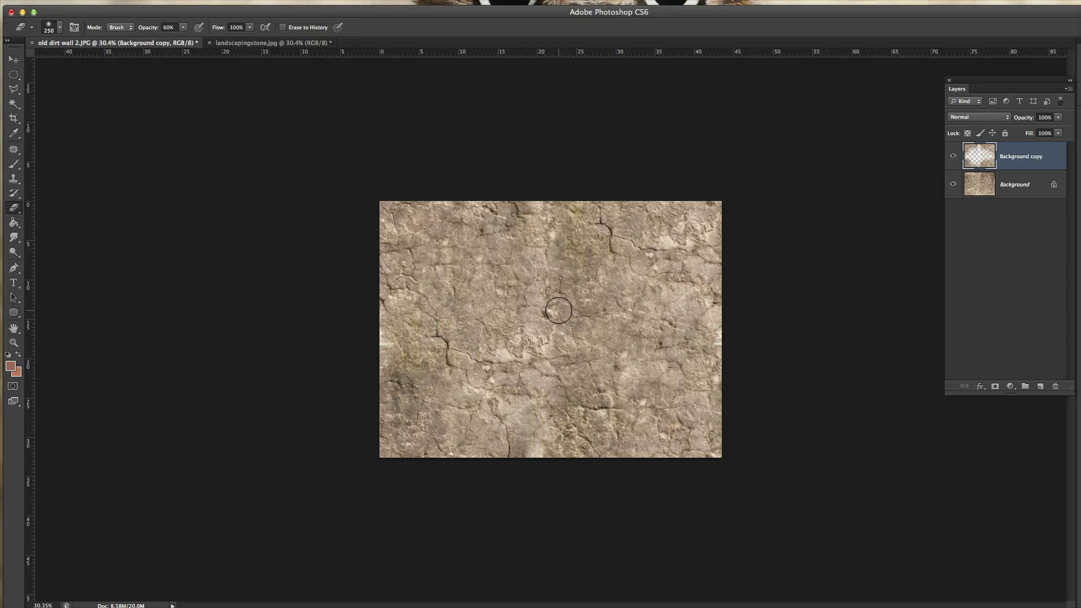
{"action": "key", "text": "bracketright"}
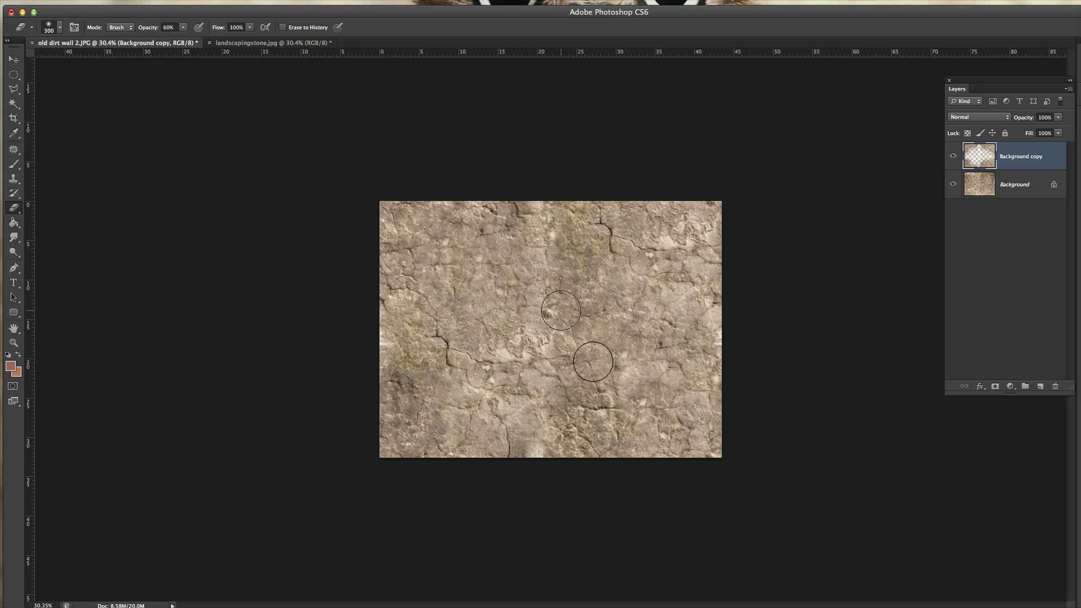